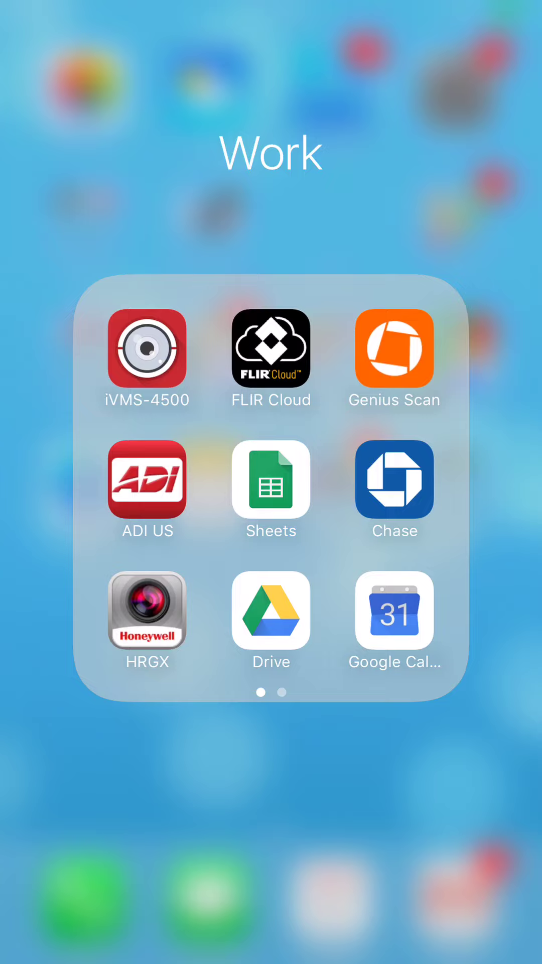
Launch iVMS-4500 to the live Alley 1 view and reveal the side menu of app sections.
left_click(147, 348)
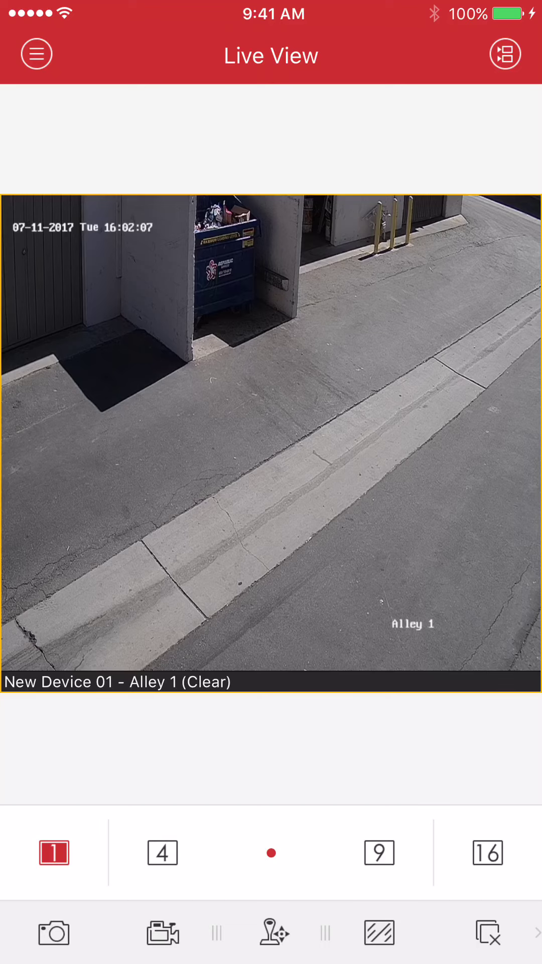
left_click(36, 54)
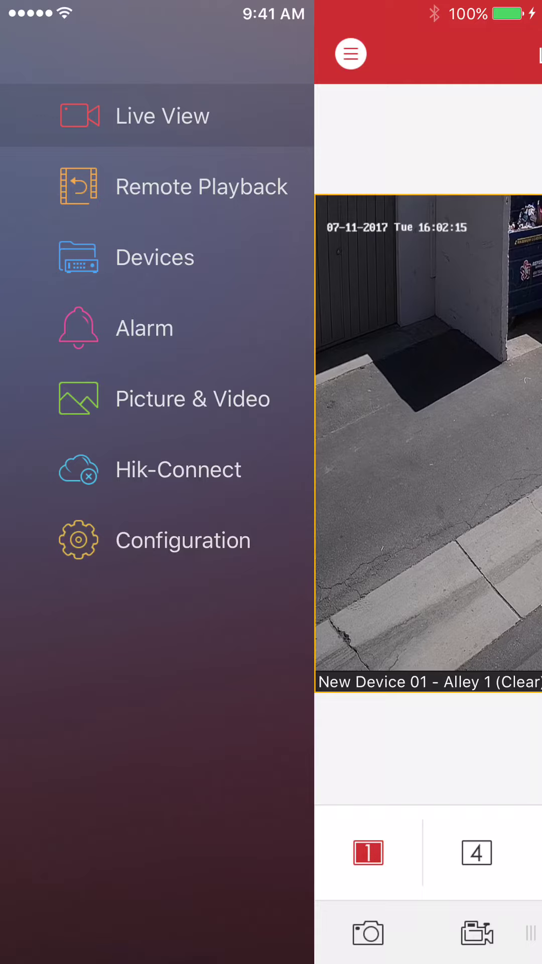
Switch to Remote Playback and start choosing a camera for the top-left pane.
left_click(201, 188)
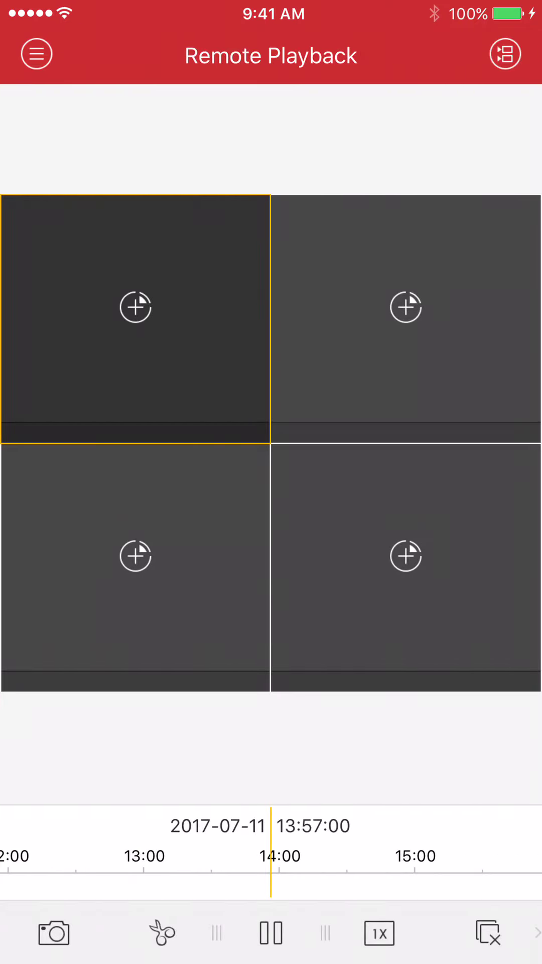
left_click(135, 306)
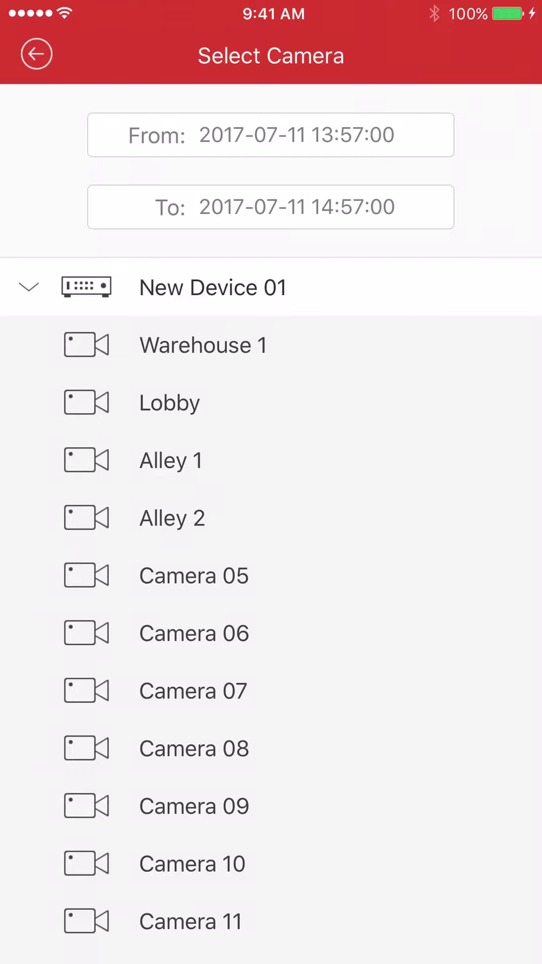
left_click(270, 135)
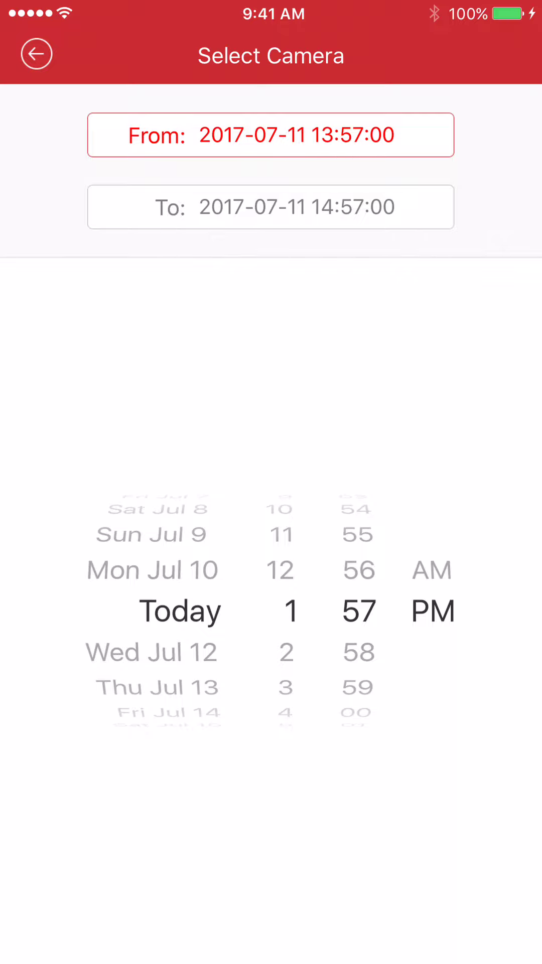
left_click_drag(359, 629, 358, 609)
left_click(271, 207)
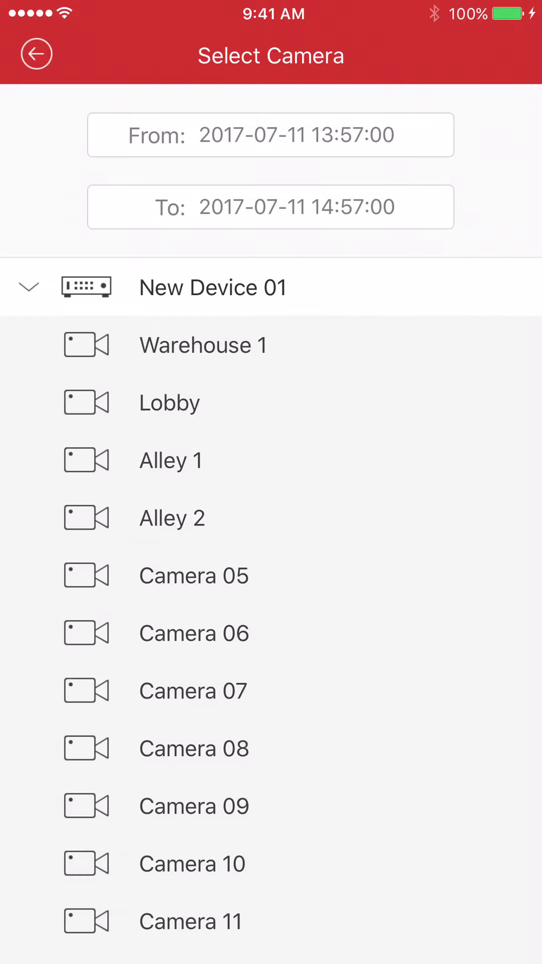
Select Alley 1 from New Device 01's cameras to play back its recording.
left_click(171, 460)
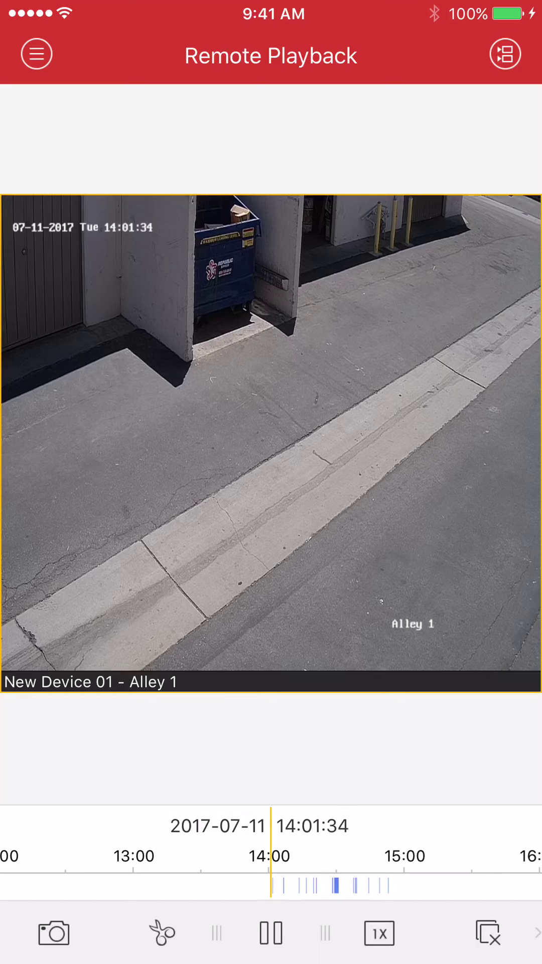
scroll(271, 866, "right", 5)
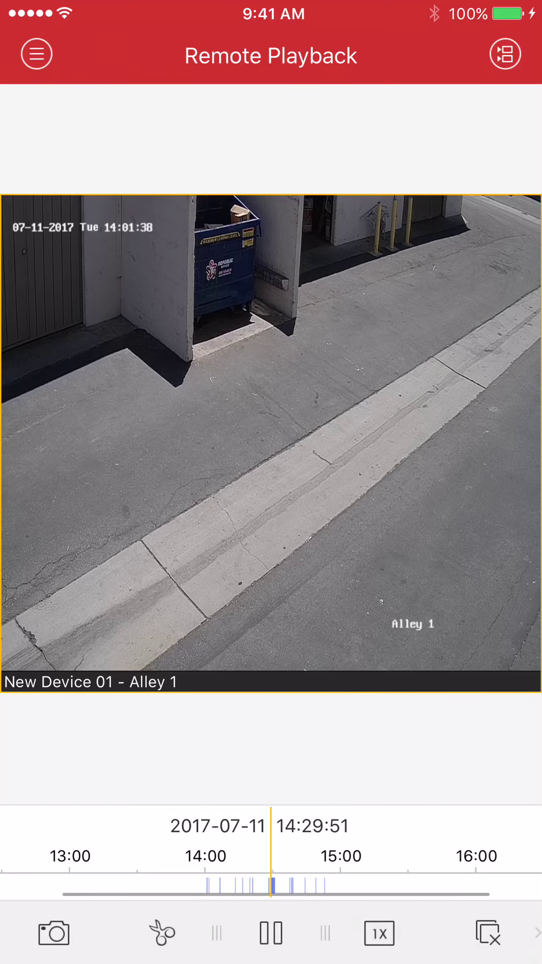
scroll(271, 866, "left", 1)
scroll(271, 866, "right", 3)
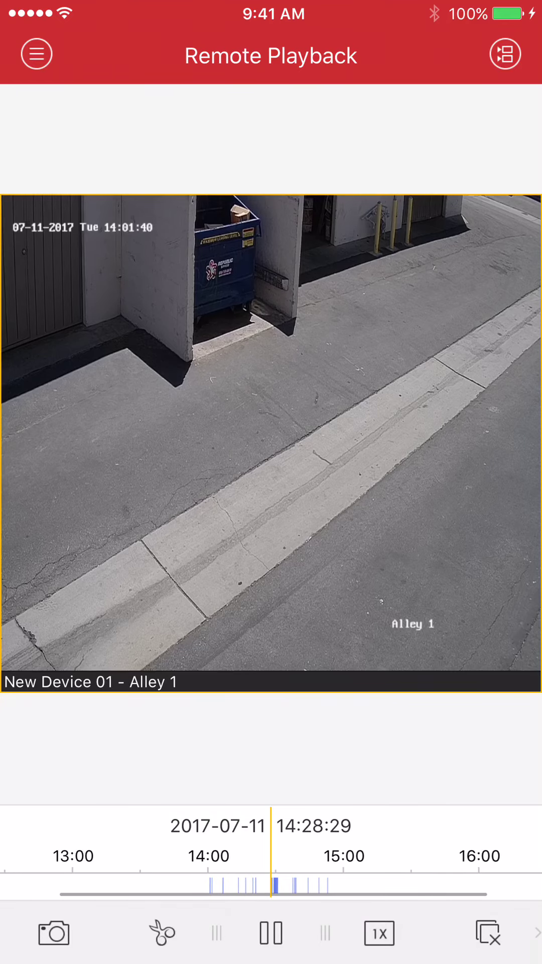
scroll(271, 867, "left", 1)
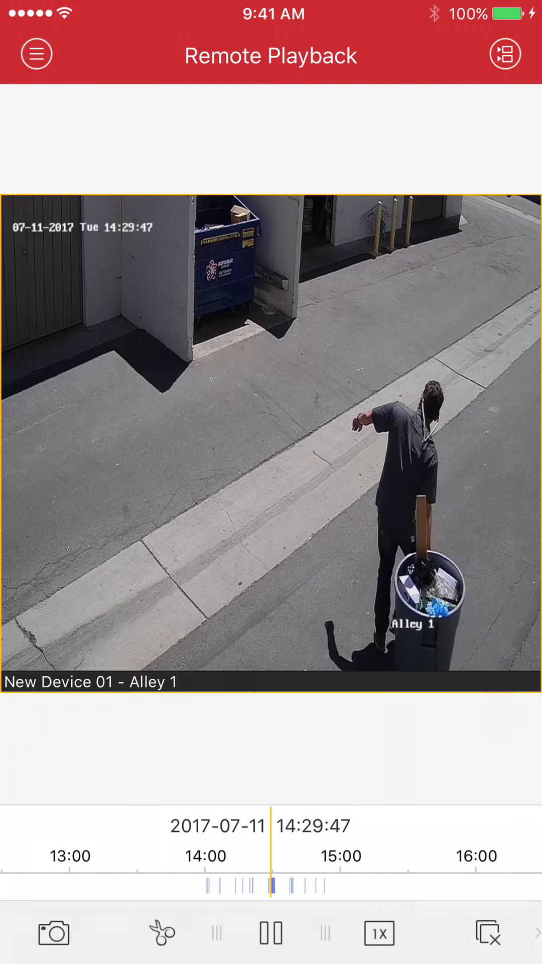
Review the footage at 2X and faster speeds, slow it down, then return to 1X.
left_click(379, 932)
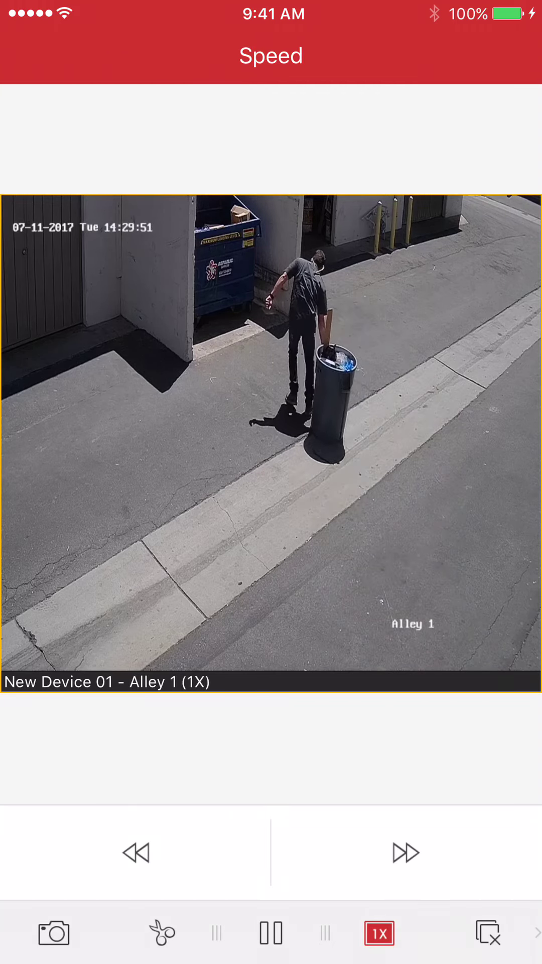
left_click(406, 852)
left_click(405, 852)
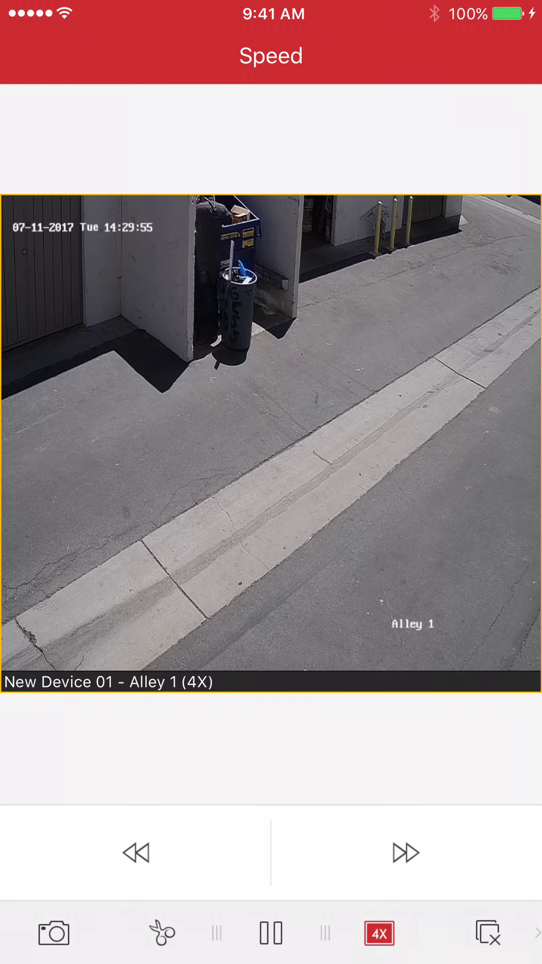
left_click(406, 852)
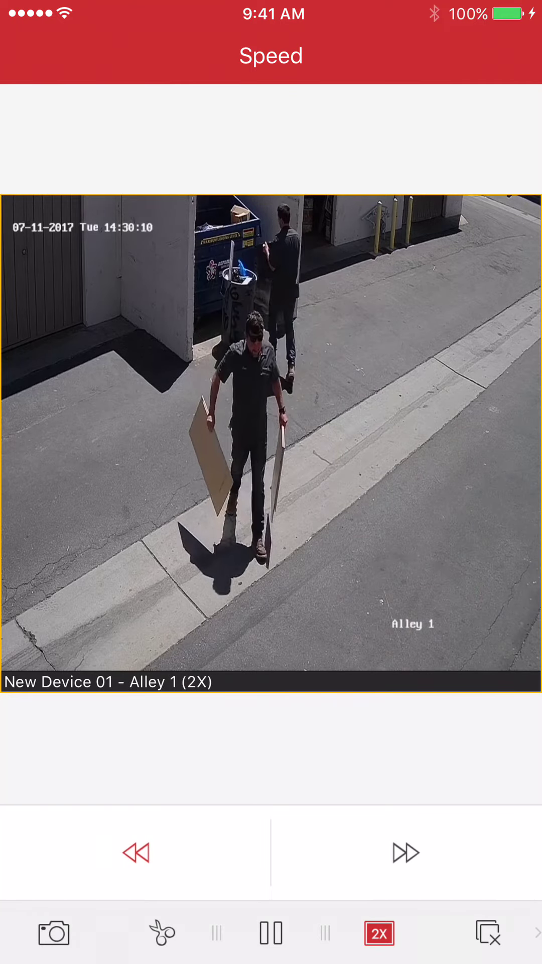
left_click(136, 851)
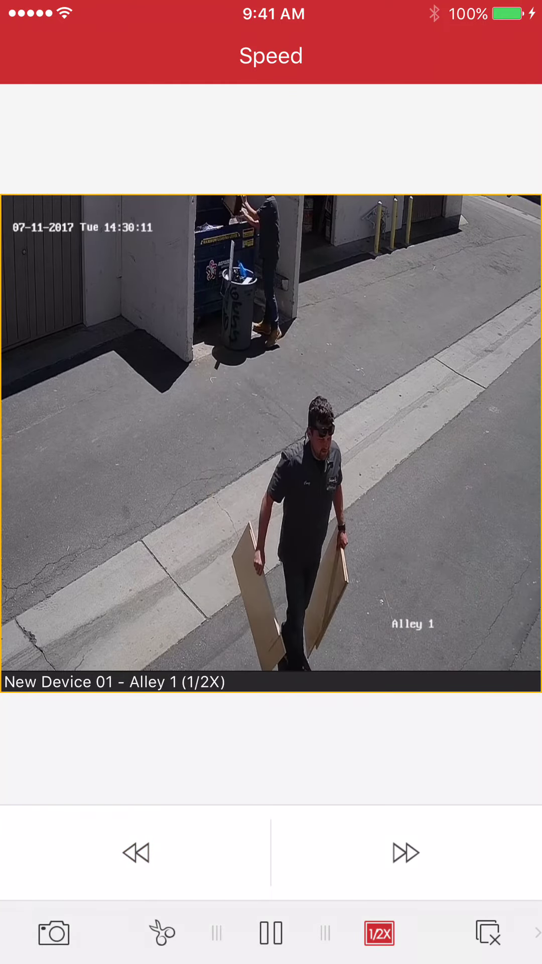
left_click(405, 851)
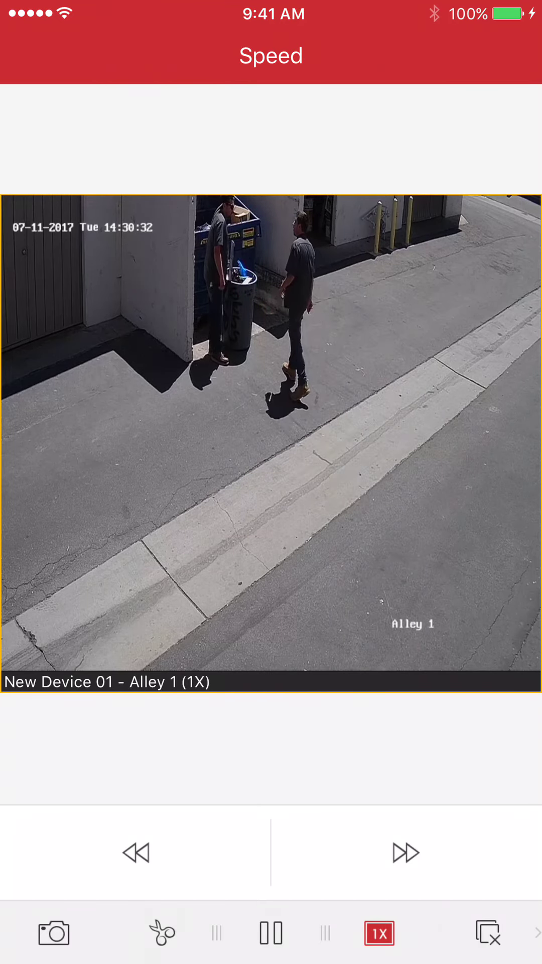
Start recording a local clip of the Alley 1 footage around 14:30.
left_click(162, 933)
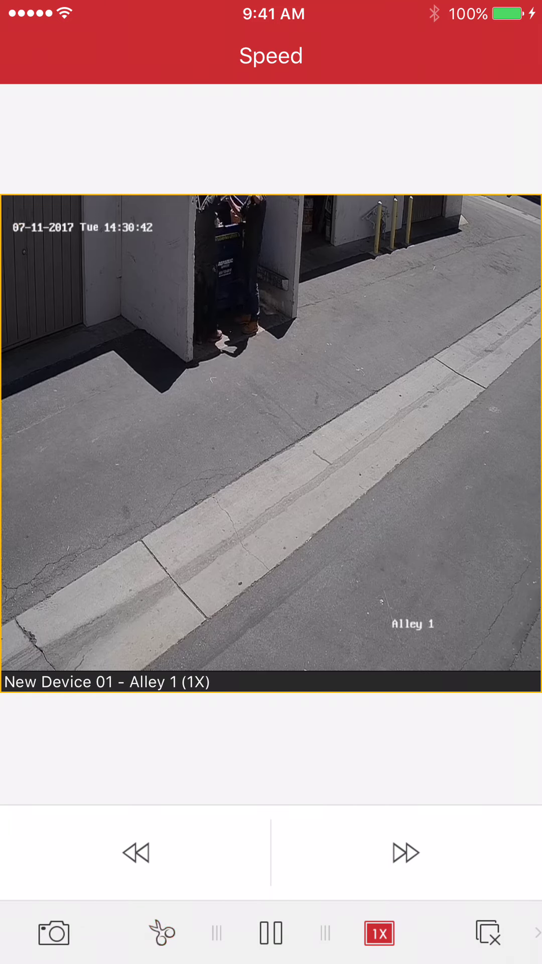
Dismiss the speed controls and go to the Picture & Video gallery of saved items.
left_click(379, 932)
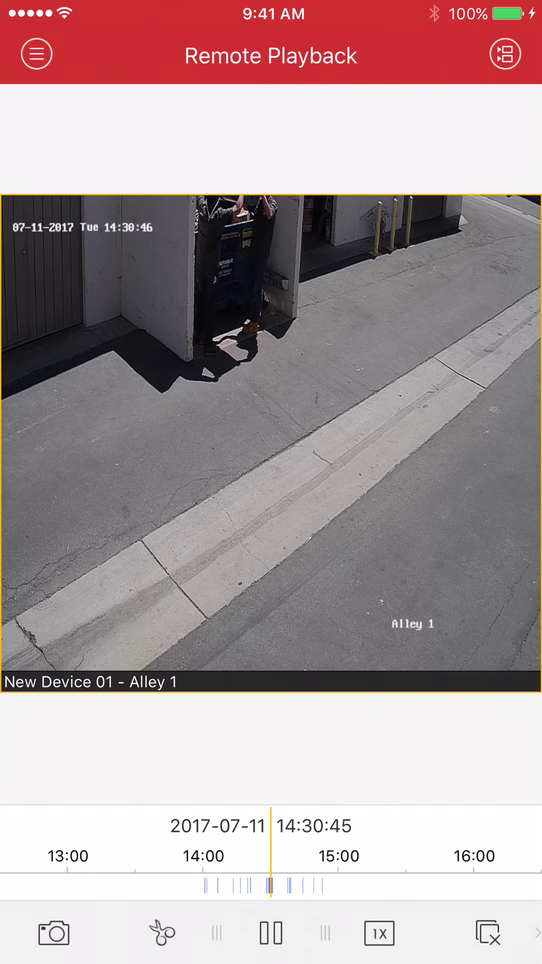
left_click(36, 55)
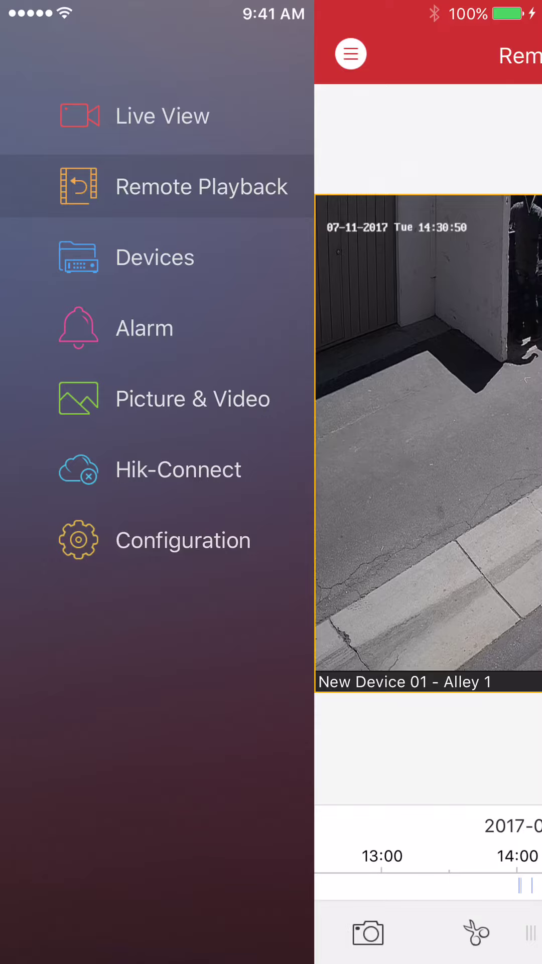
left_click(192, 398)
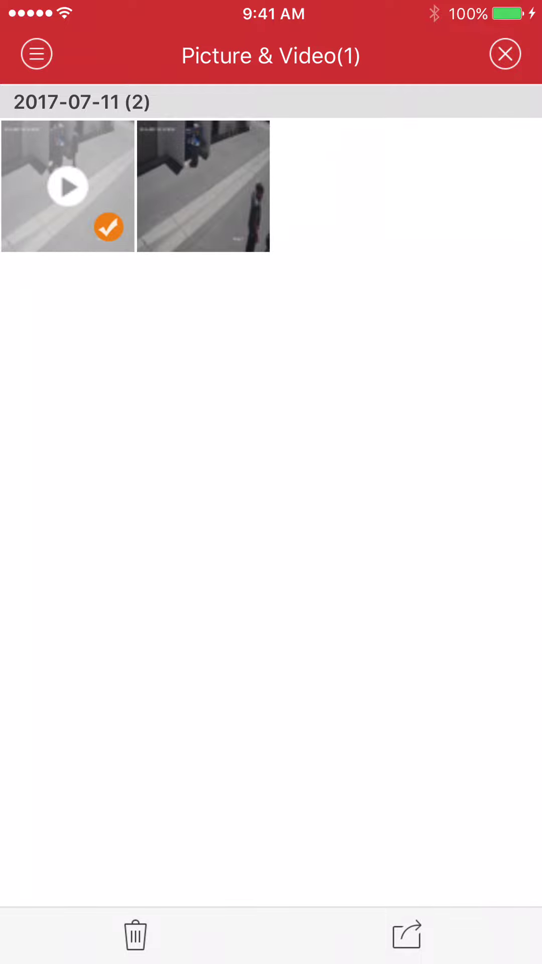
left_click(406, 934)
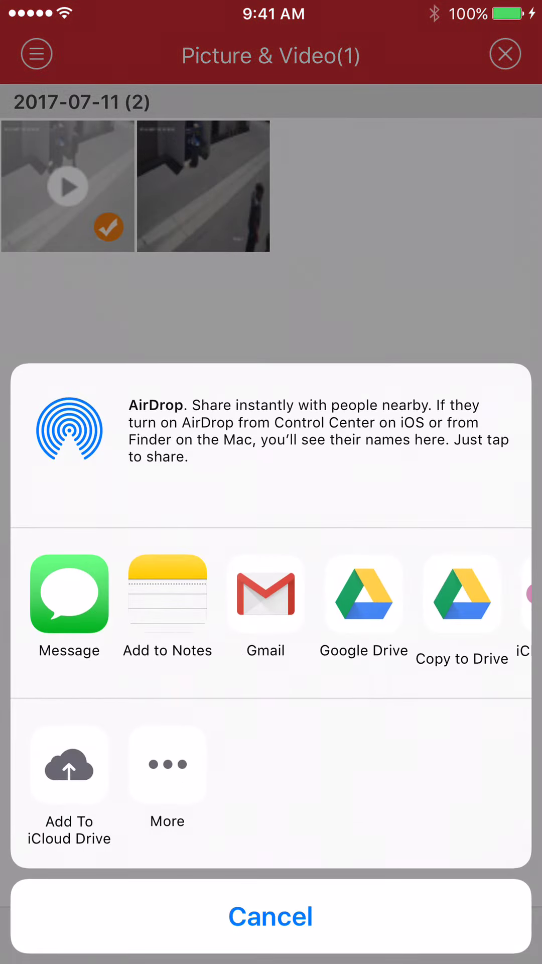
left_click(271, 916)
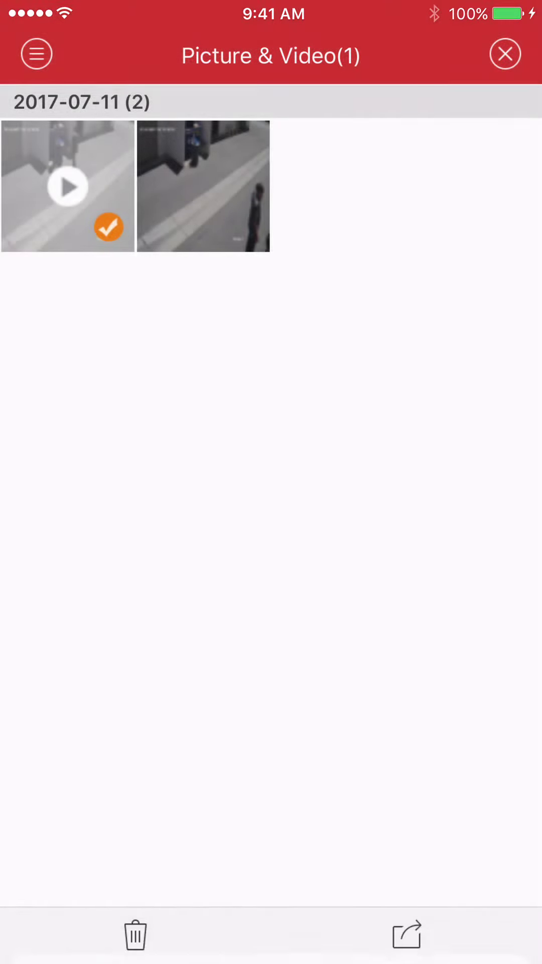